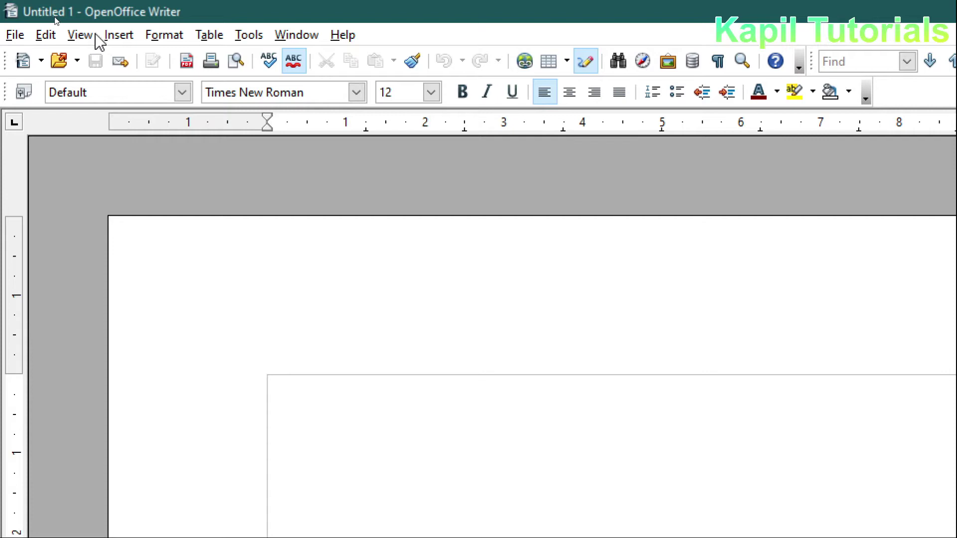
Start a new labels document and display the label inscription settings
click(15, 35)
mouse_move(22, 59)
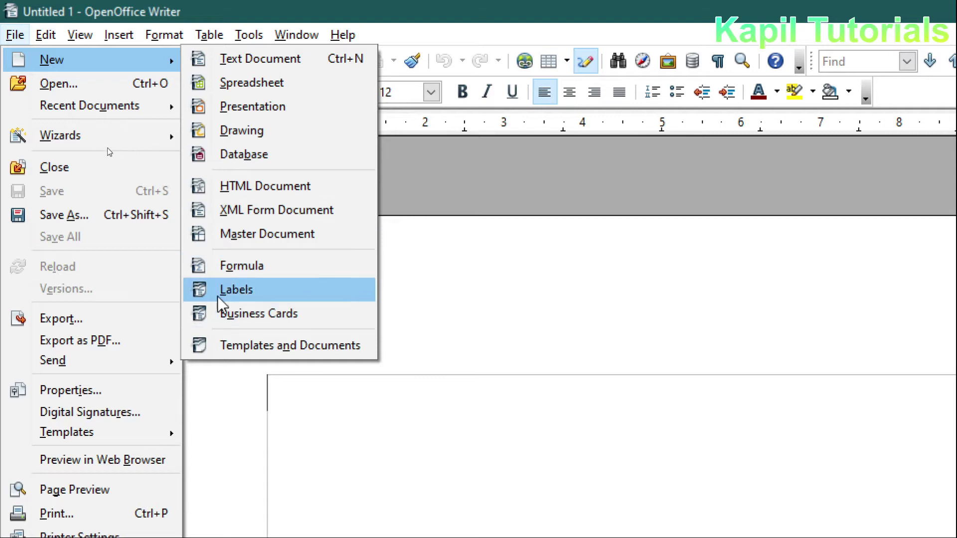
click(251, 292)
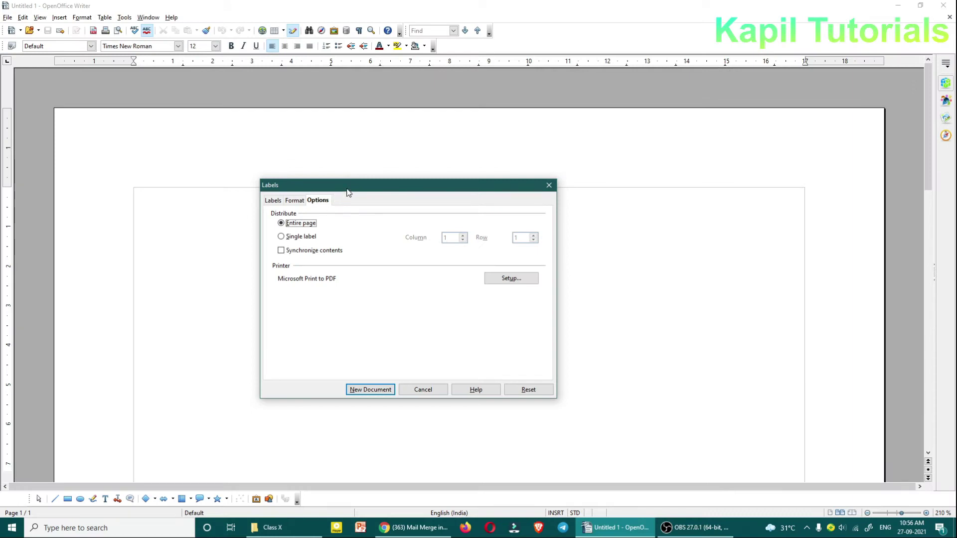
drag(347, 193, 391, 190)
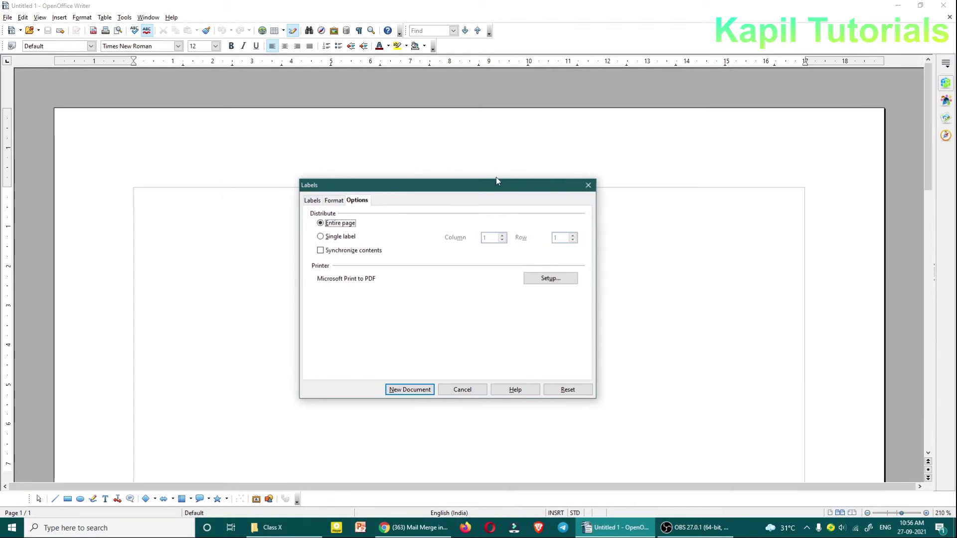
click(310, 202)
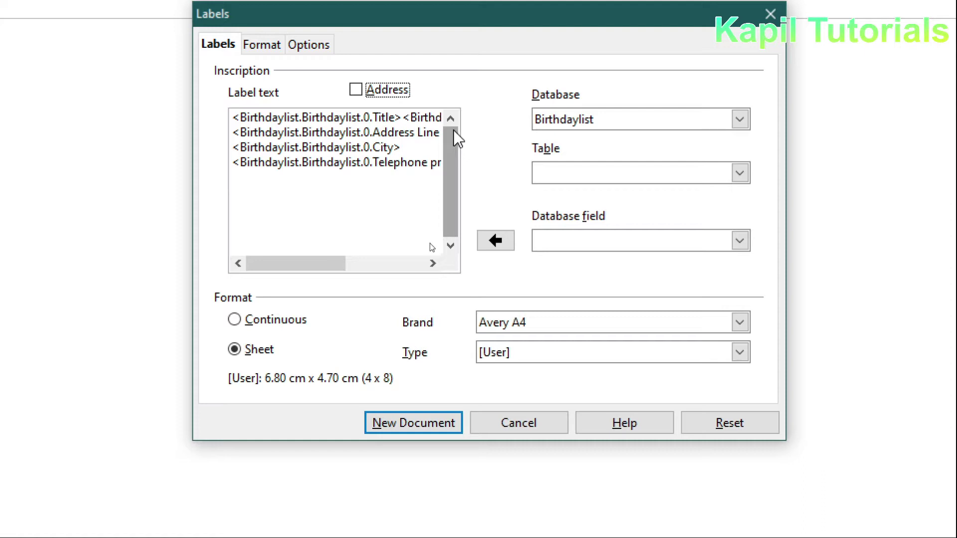
Clear the existing label text by switching the Address option on and off again
click(355, 91)
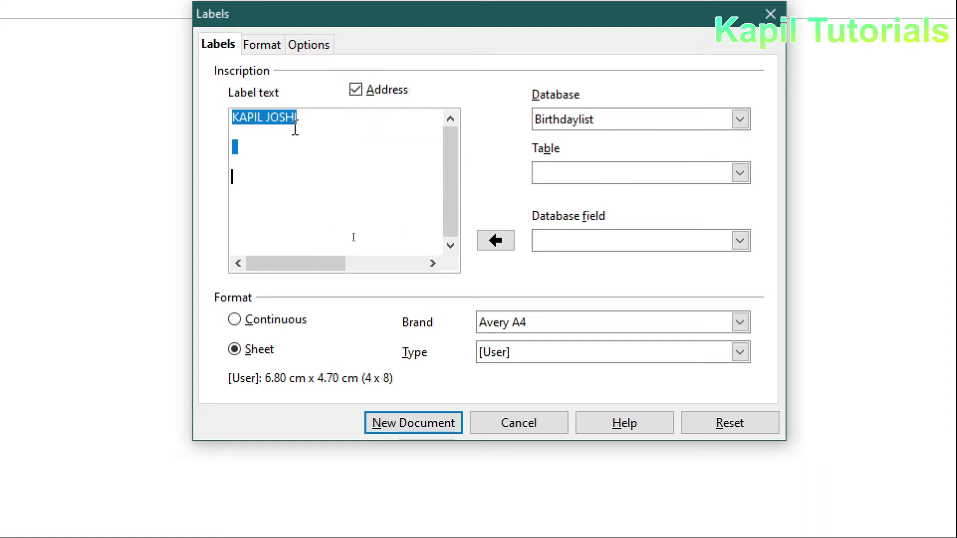
click(356, 92)
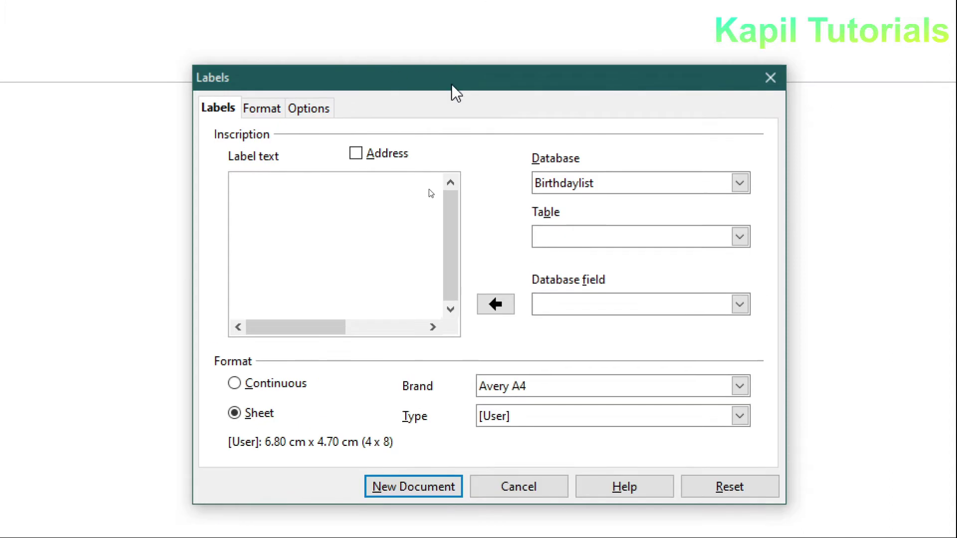
drag(454, 24, 386, 12)
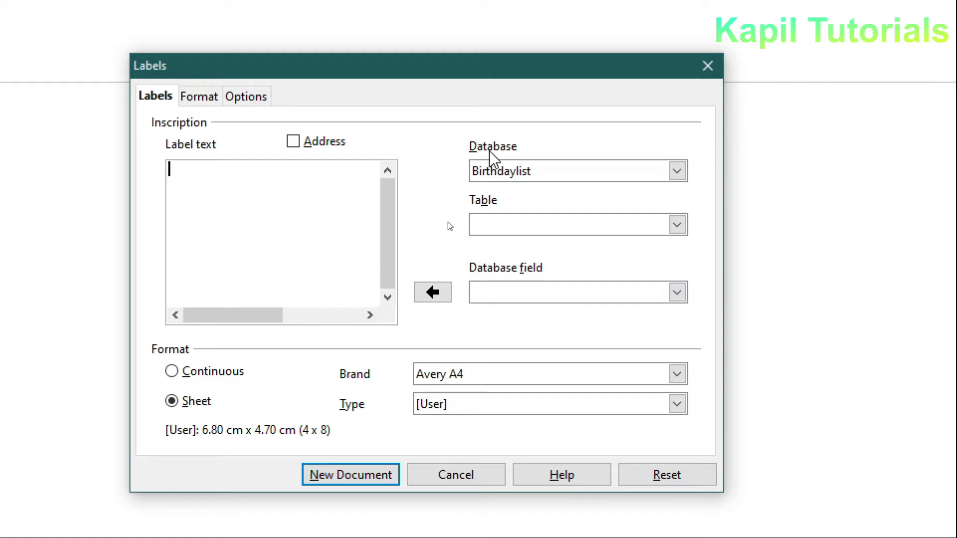
Choose the Birthdaylist database and its Birthdaylist table as the data source for the labels
click(677, 171)
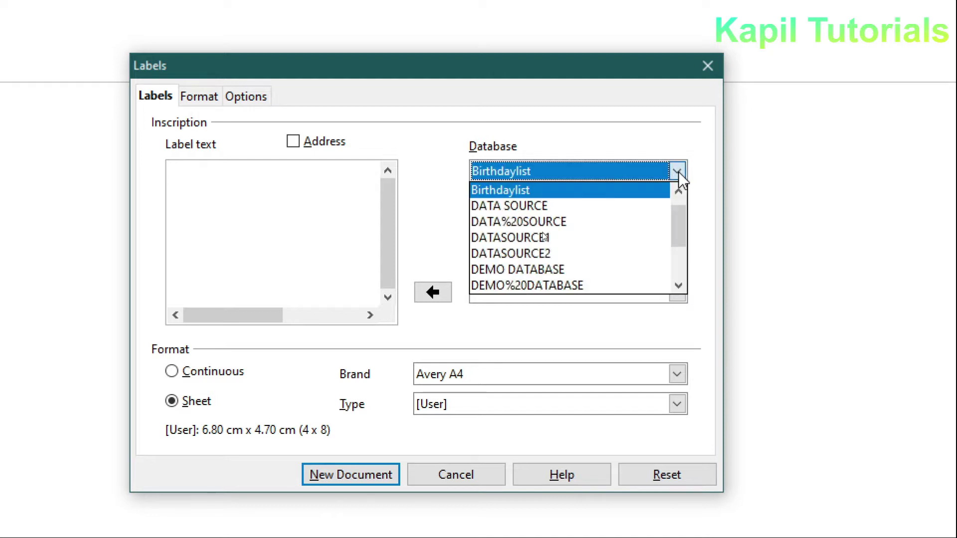
click(522, 189)
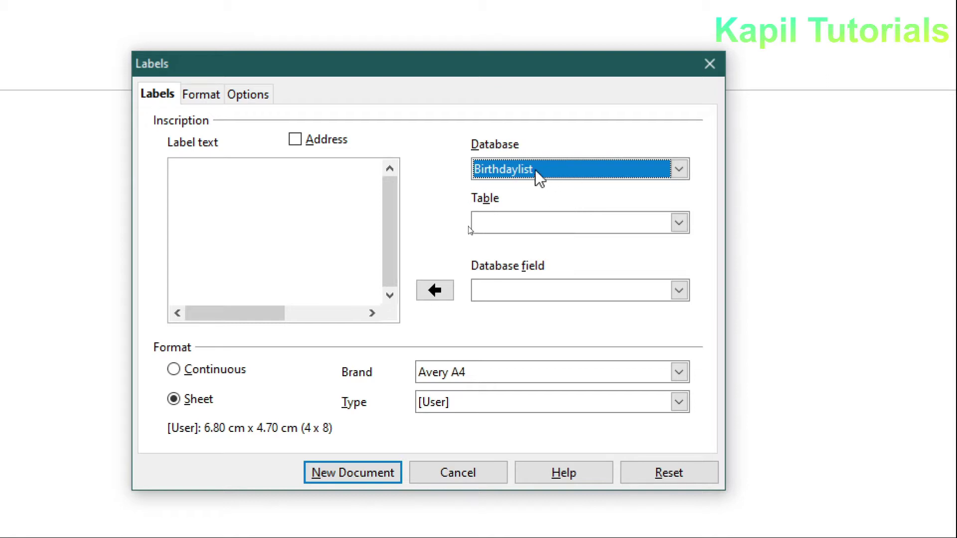
click(679, 224)
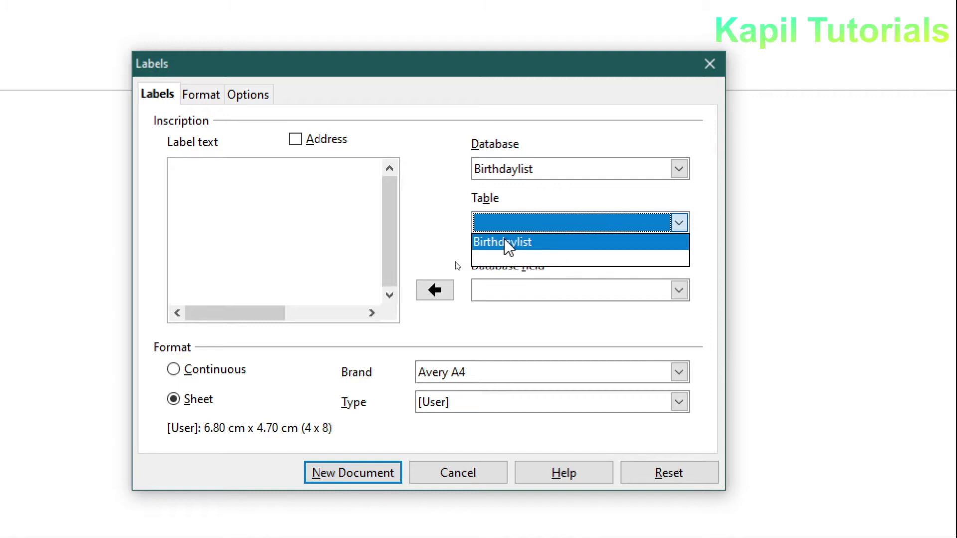
click(519, 241)
click(546, 166)
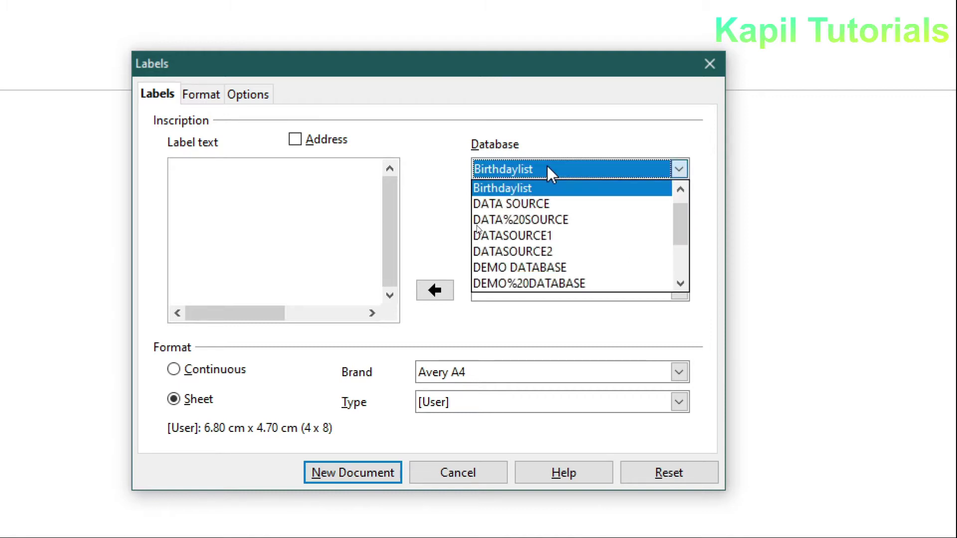
click(513, 188)
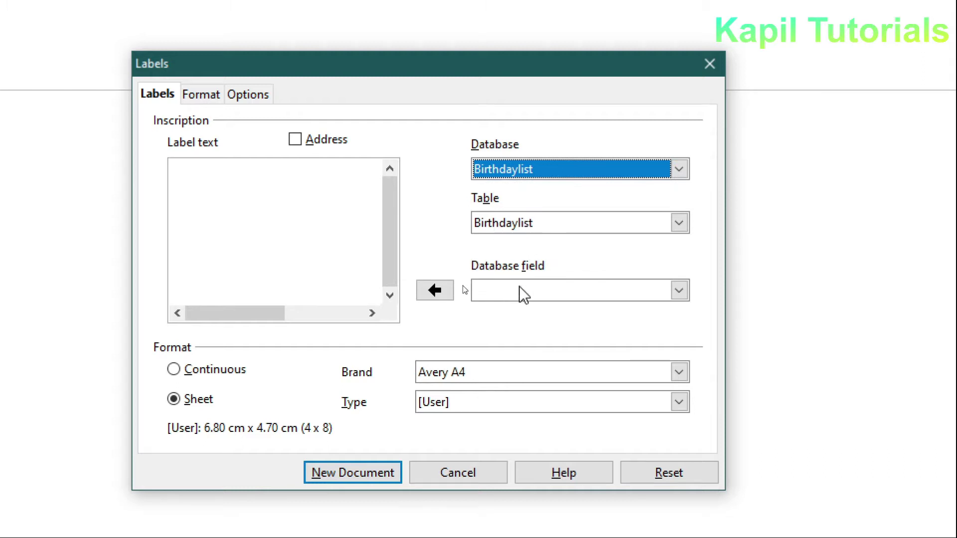
Insert the Title database field at the start of the label text
click(678, 293)
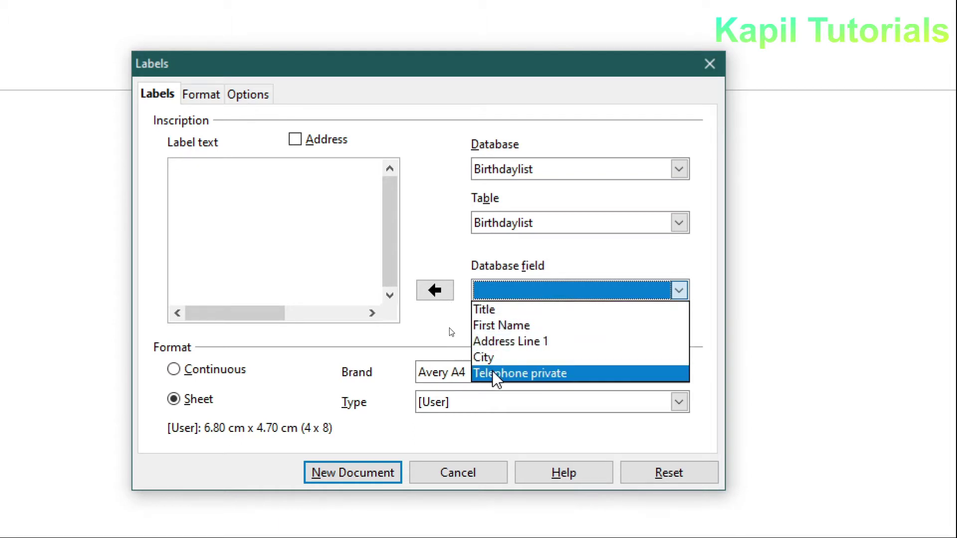
click(498, 311)
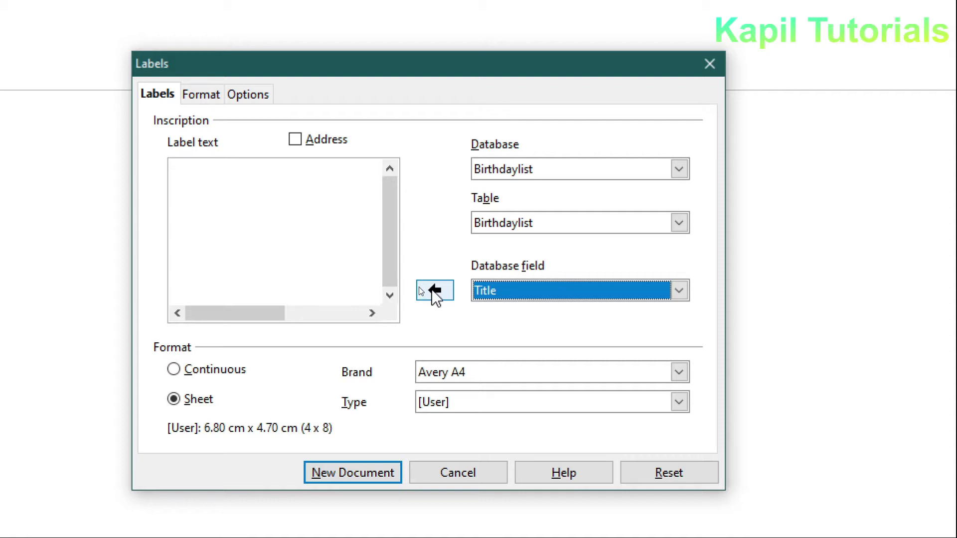
click(433, 292)
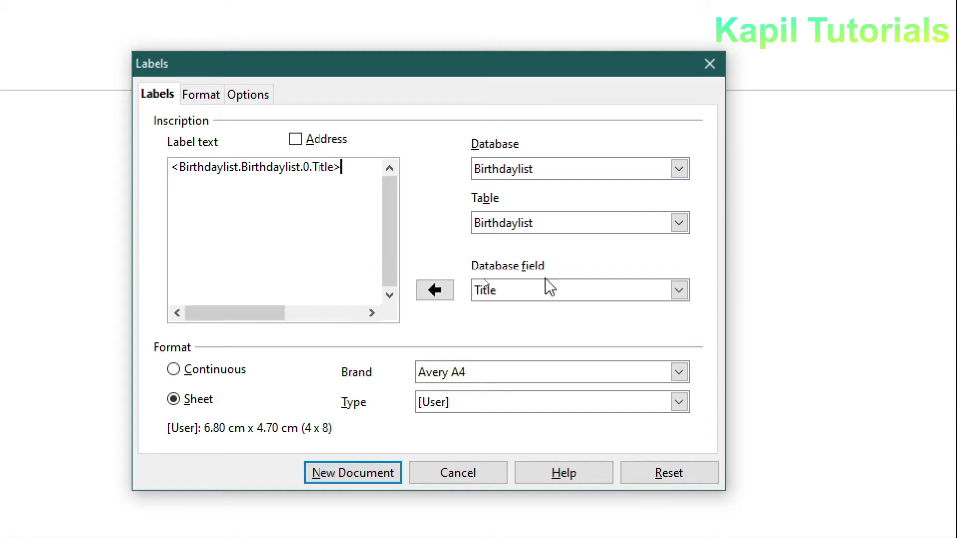
Add a space and the First Name field after the Title field in the label text
click(679, 290)
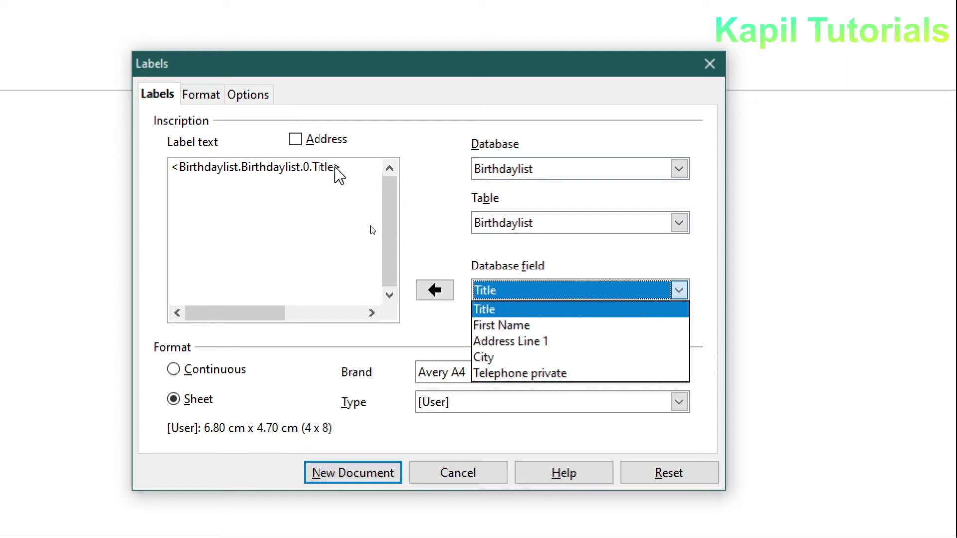
click(348, 169)
click(359, 168)
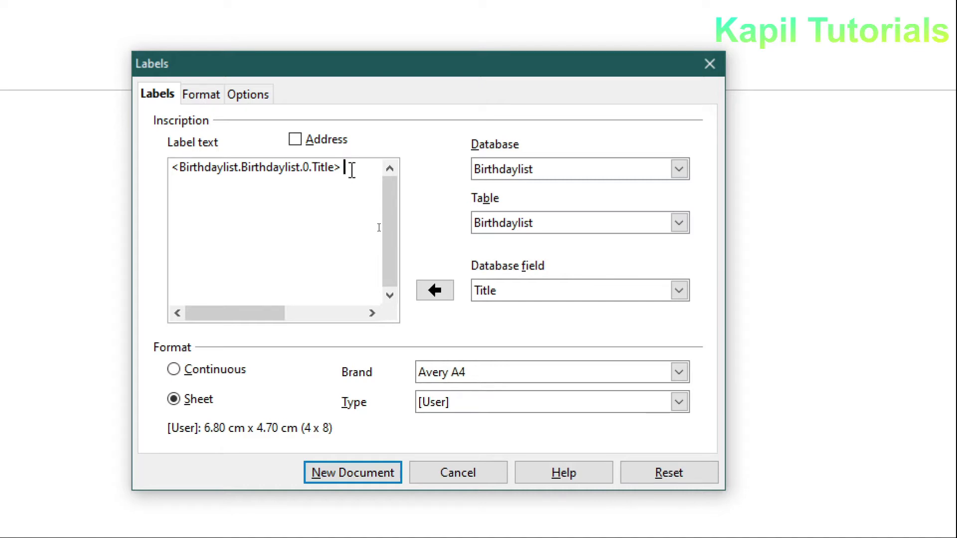
click(679, 292)
click(560, 325)
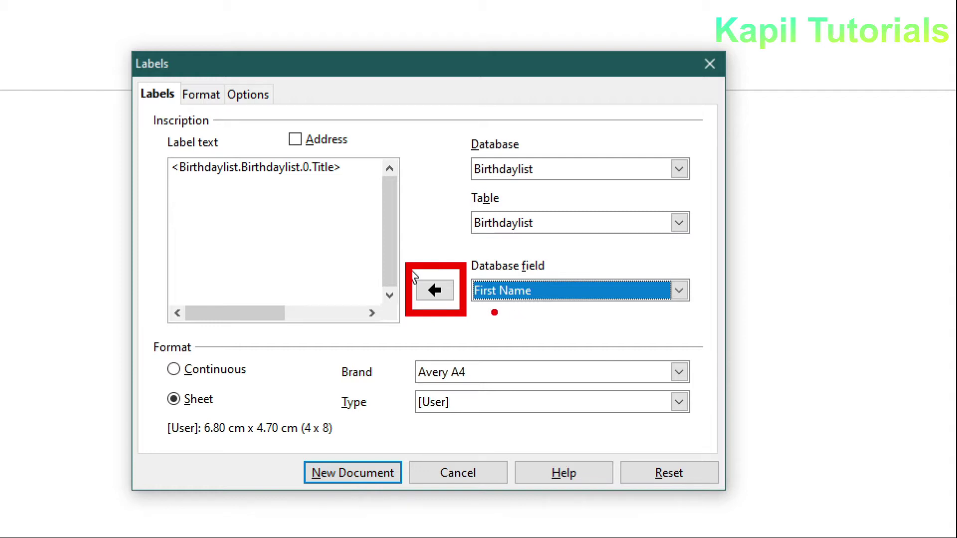
click(434, 290)
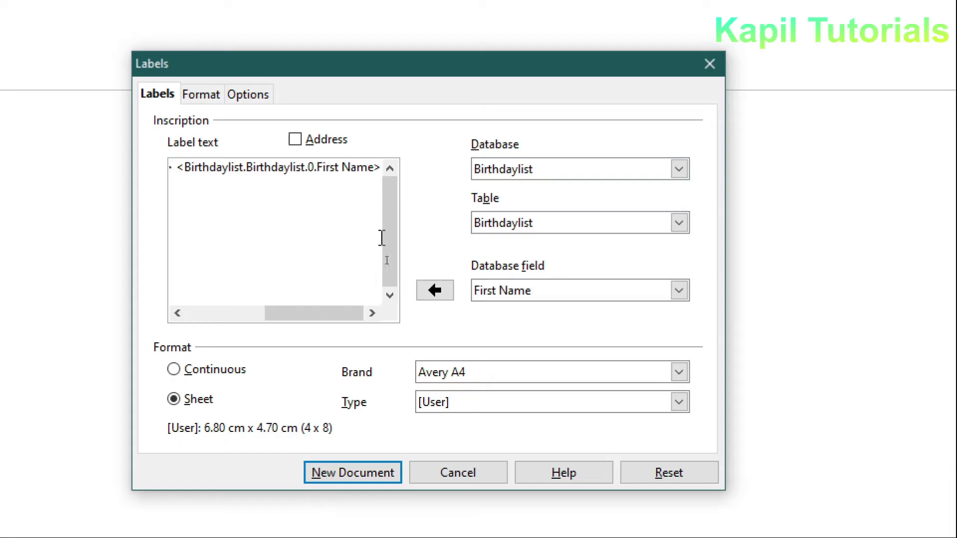
Insert the Address Line 1 field on a new second line of the label text
drag(341, 311, 396, 316)
click(678, 294)
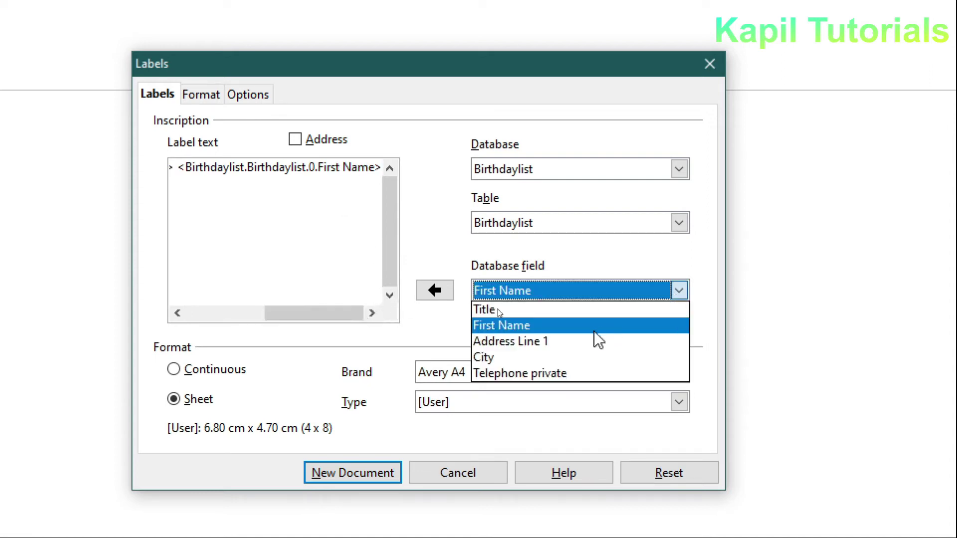
click(576, 341)
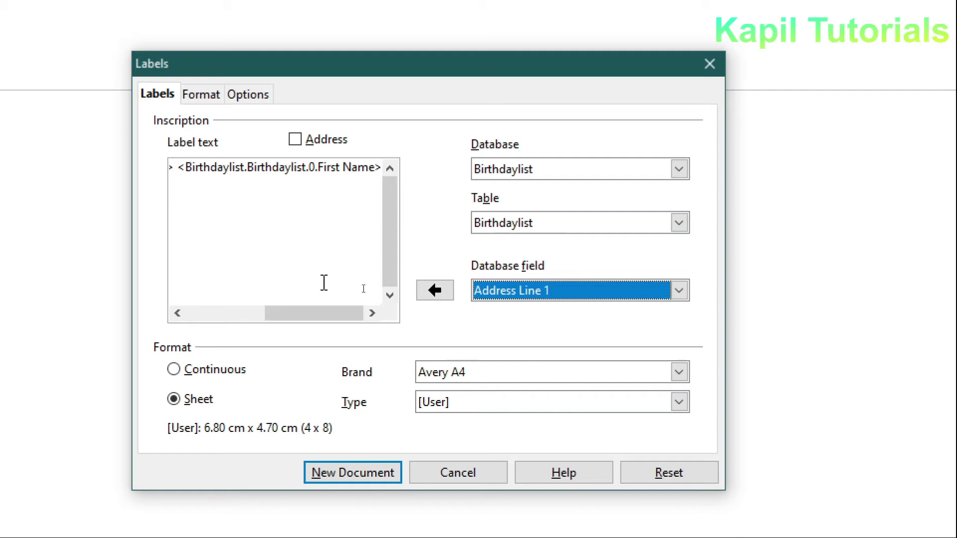
click(353, 172)
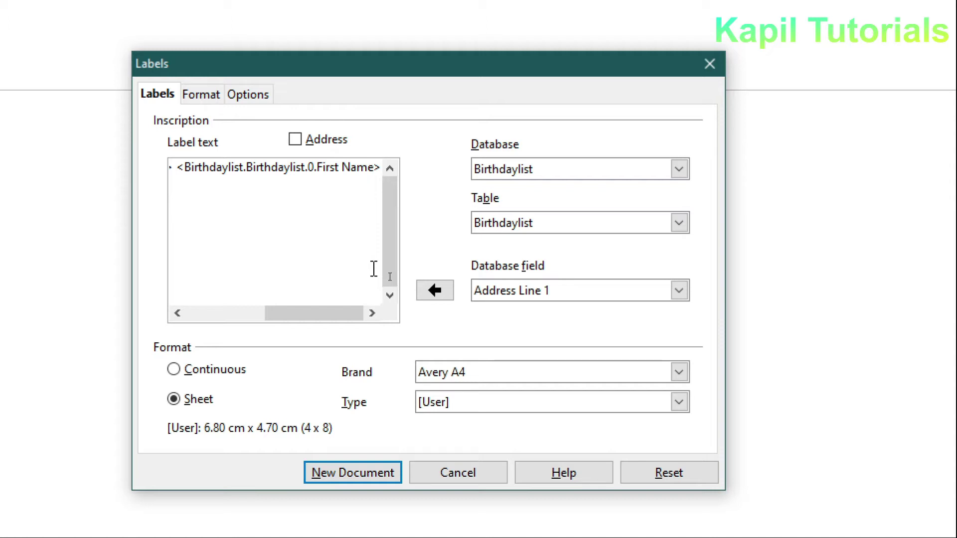
key(Return)
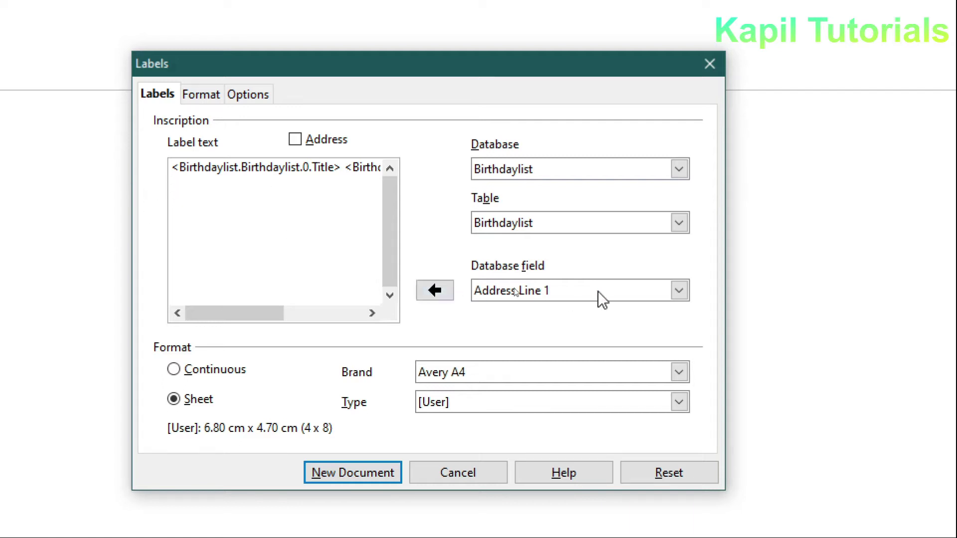
click(435, 290)
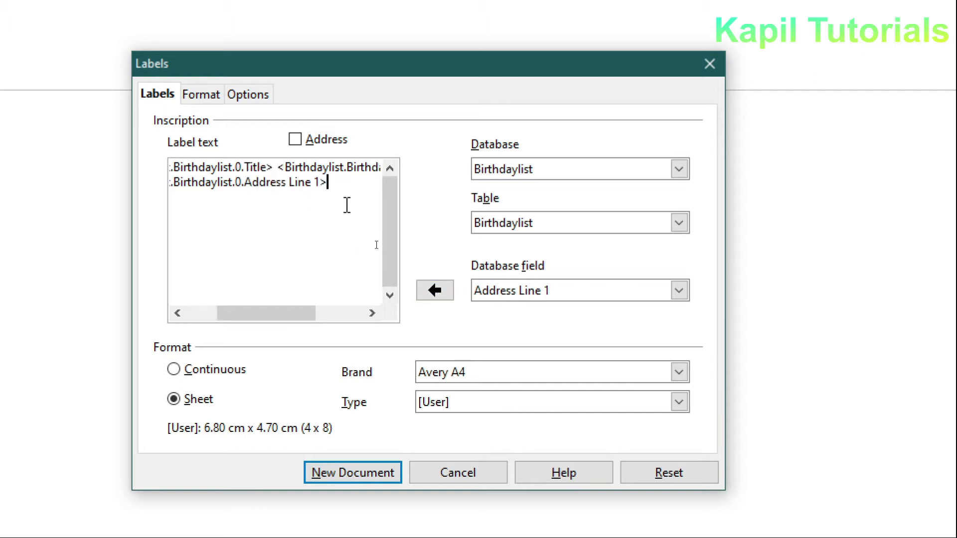
Insert the City field on a new third line of the label text
key(Return)
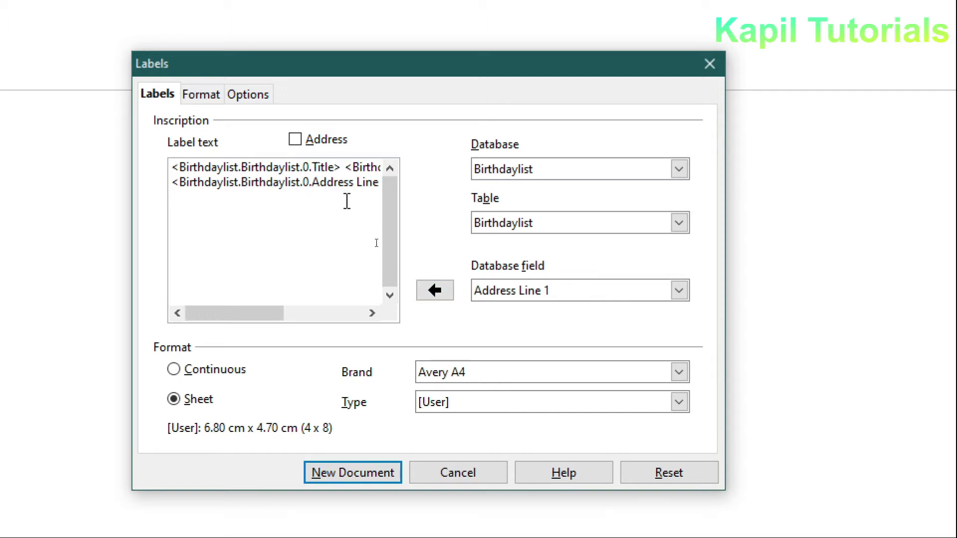
click(681, 291)
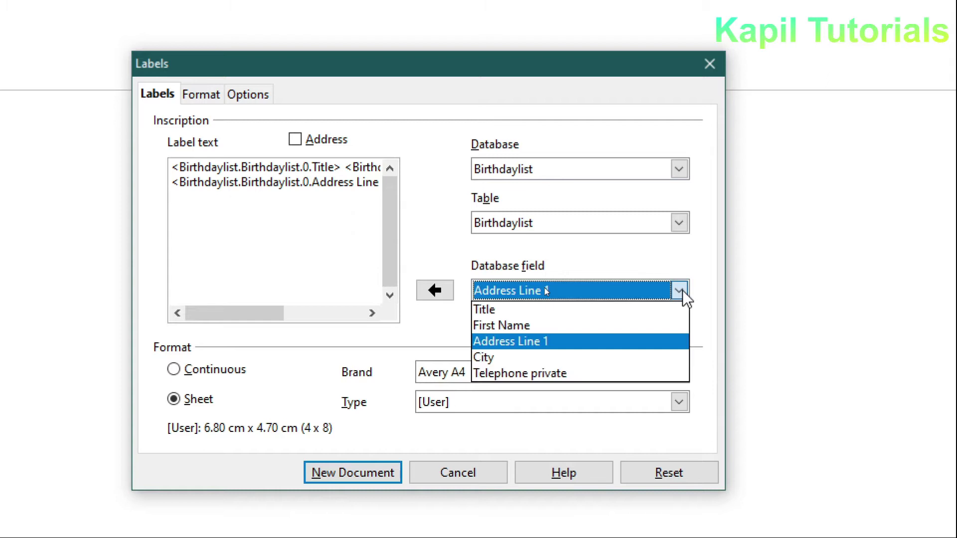
click(537, 360)
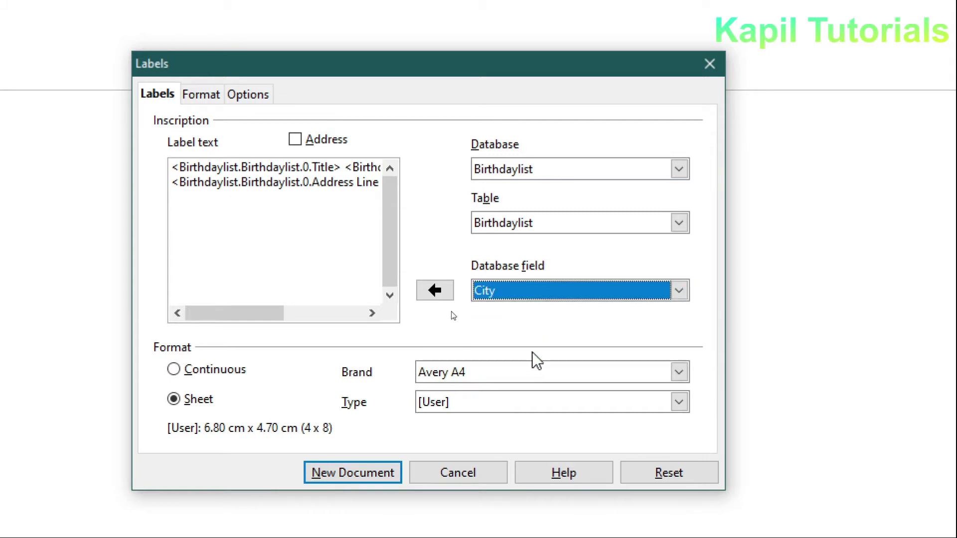
click(432, 291)
Insert the Telephone private field and place it on its own line below the City field
click(679, 292)
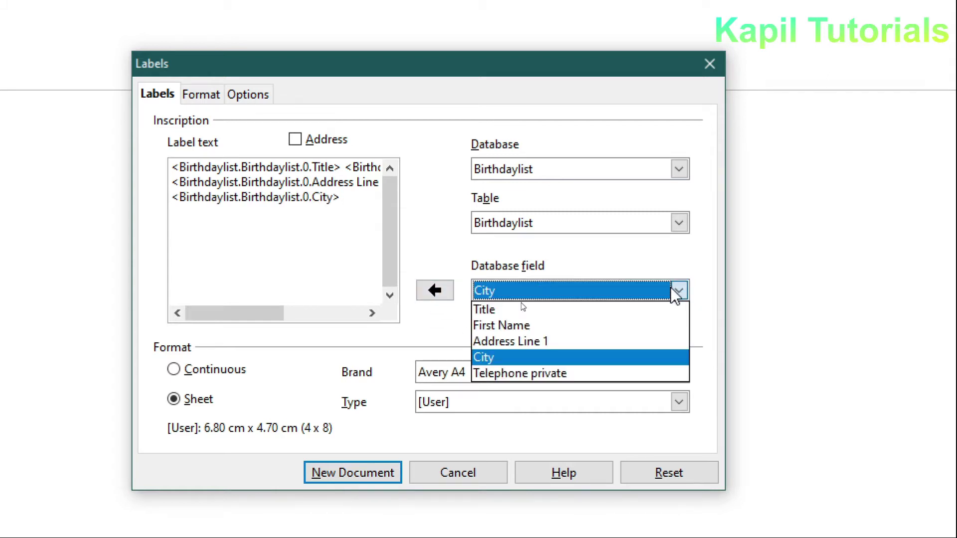
click(530, 373)
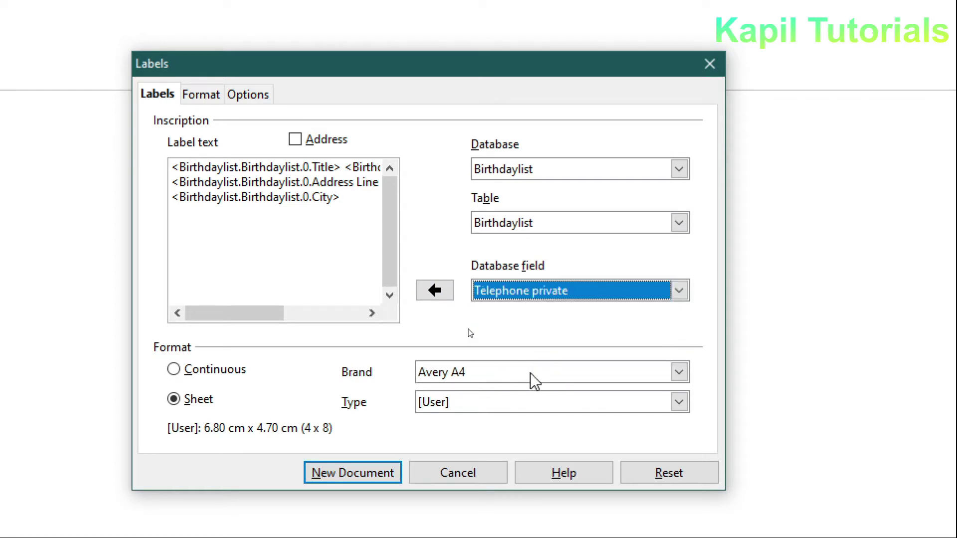
click(438, 296)
drag(358, 308, 287, 315)
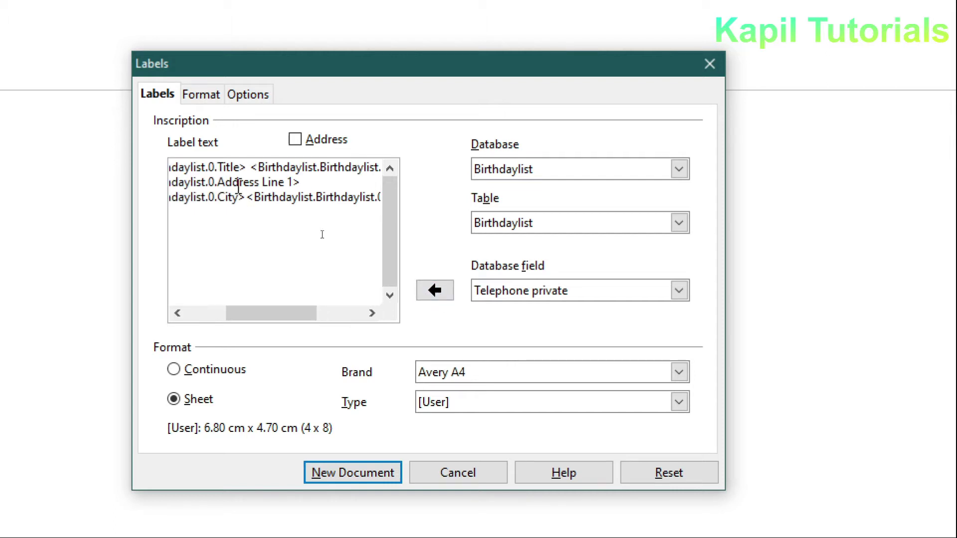
click(247, 203)
key(Return)
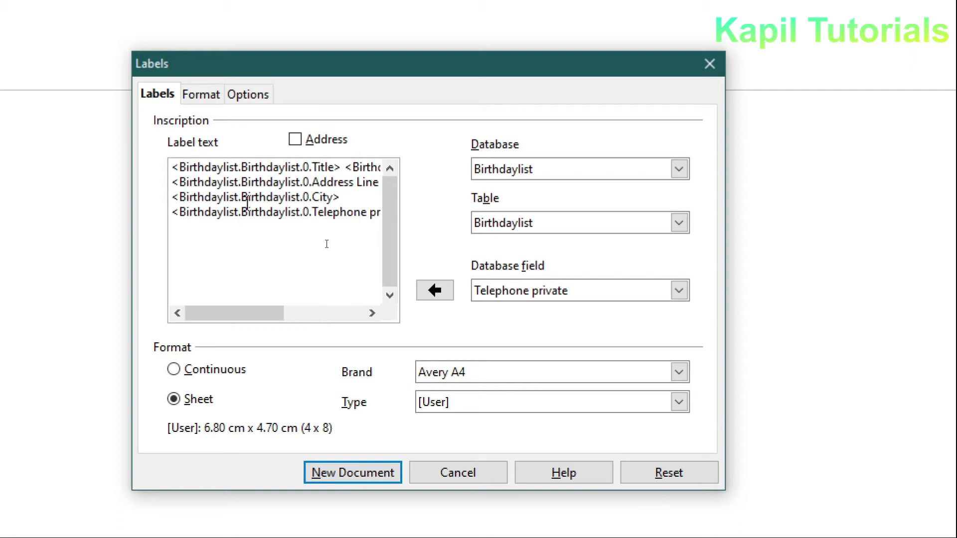
Review the label text and the label format settings for pitch, size, margins, columns and rows
mouse_move(230, 314)
mouse_down()
mouse_move(271, 313)
mouse_move(221, 309)
mouse_up()
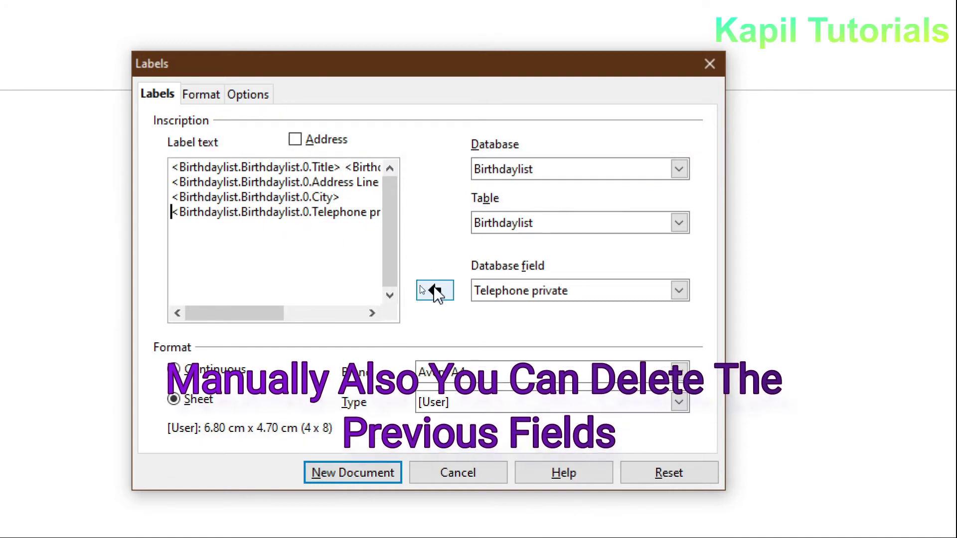
click(308, 167)
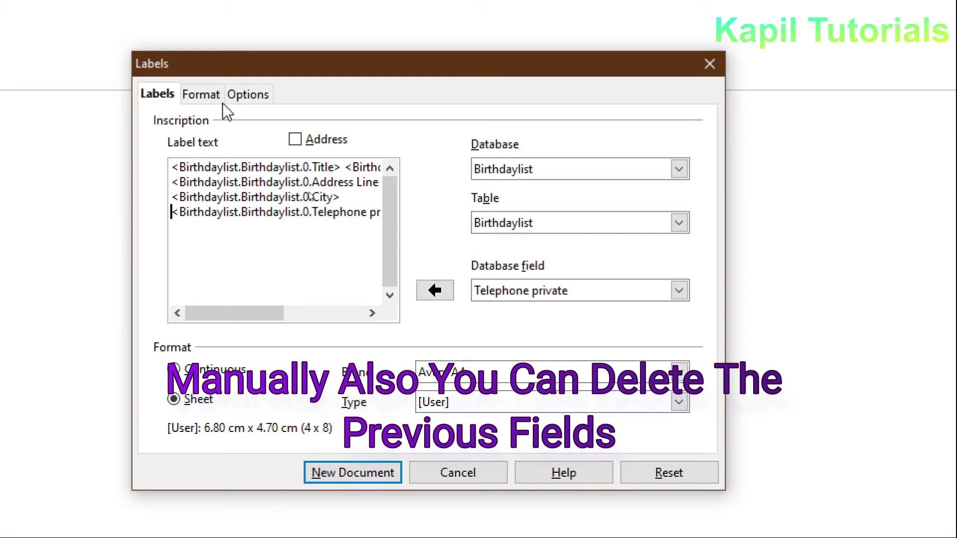
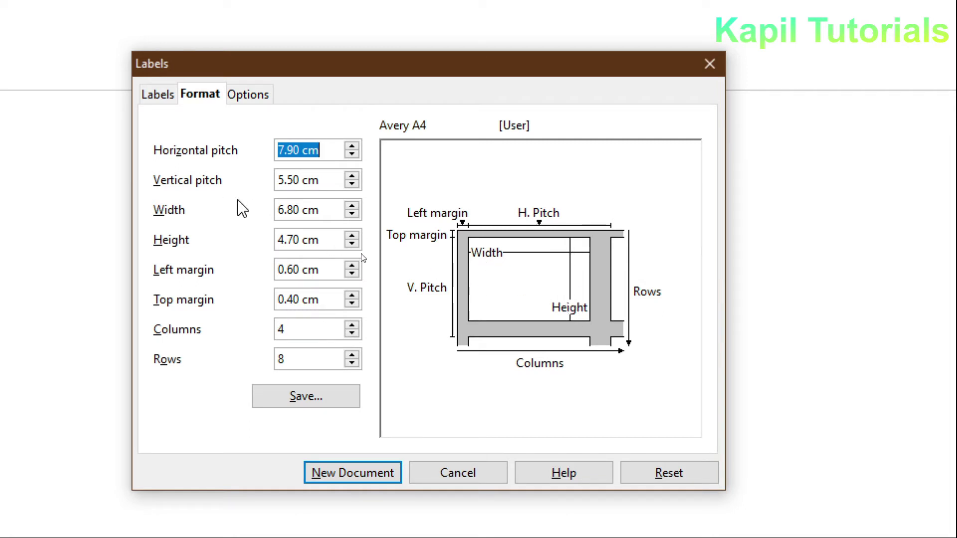
click(467, 255)
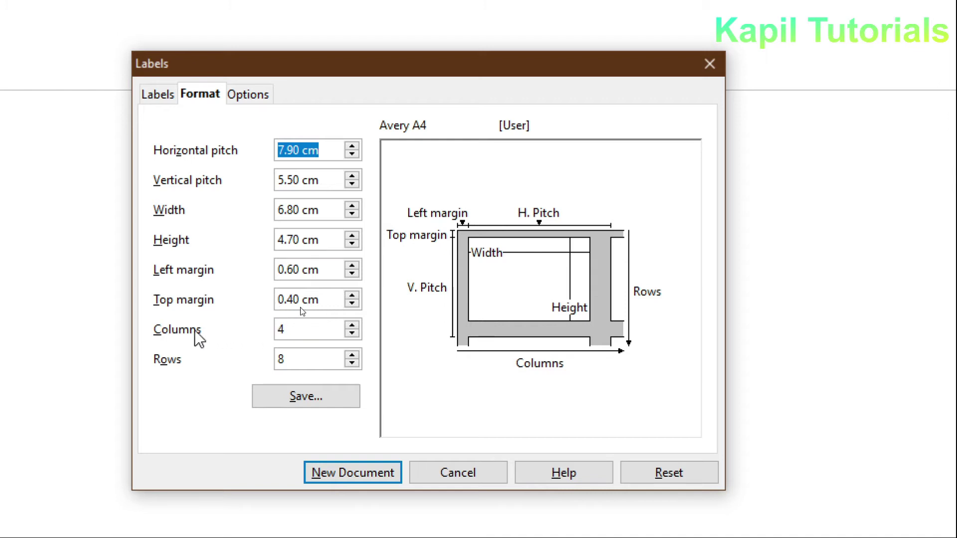
click(353, 333)
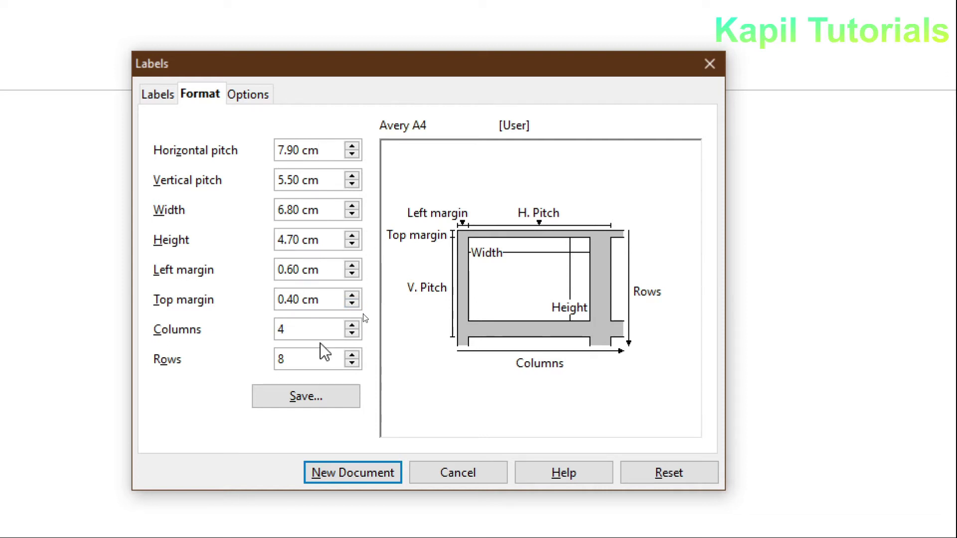
click(352, 354)
click(352, 355)
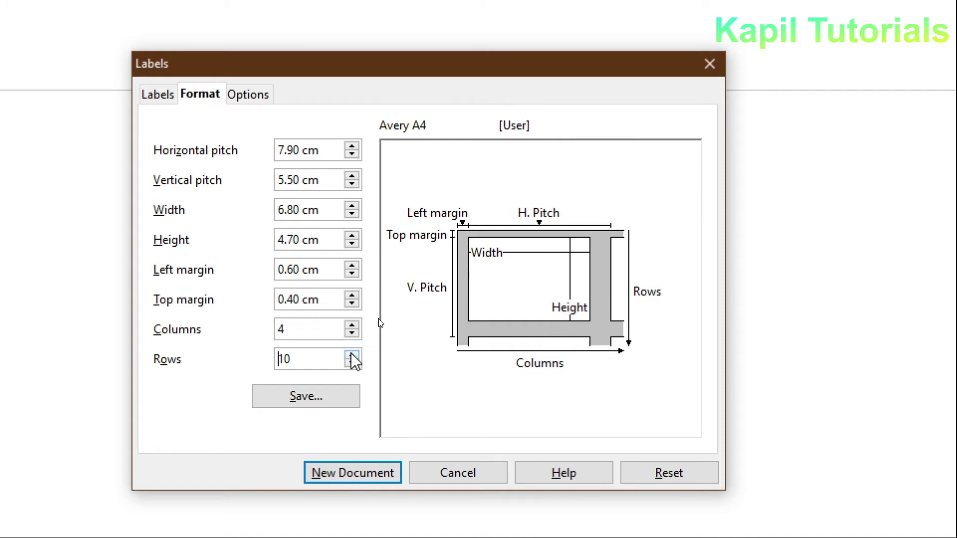
click(351, 364)
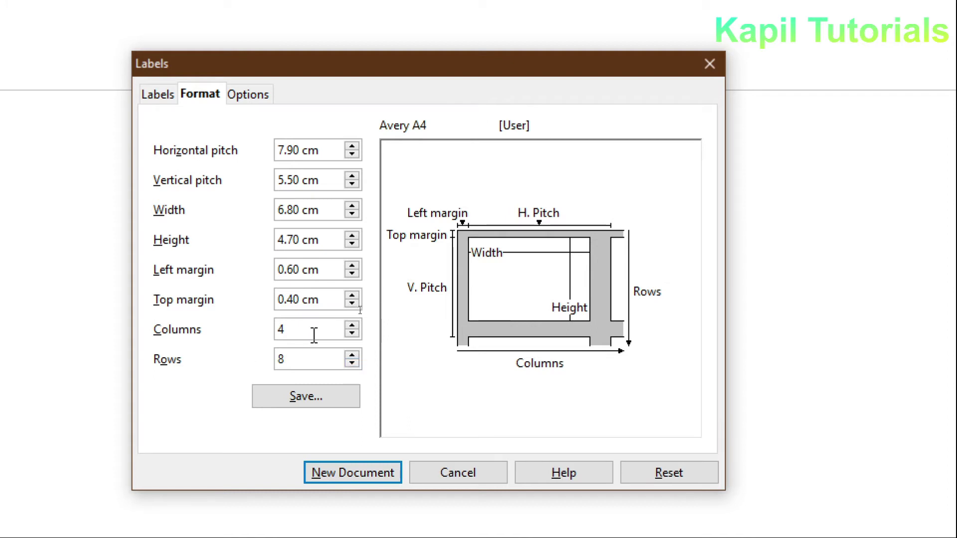
Set the label format to 3 columns and create the new labels document after checking the label options
click(354, 334)
click(248, 93)
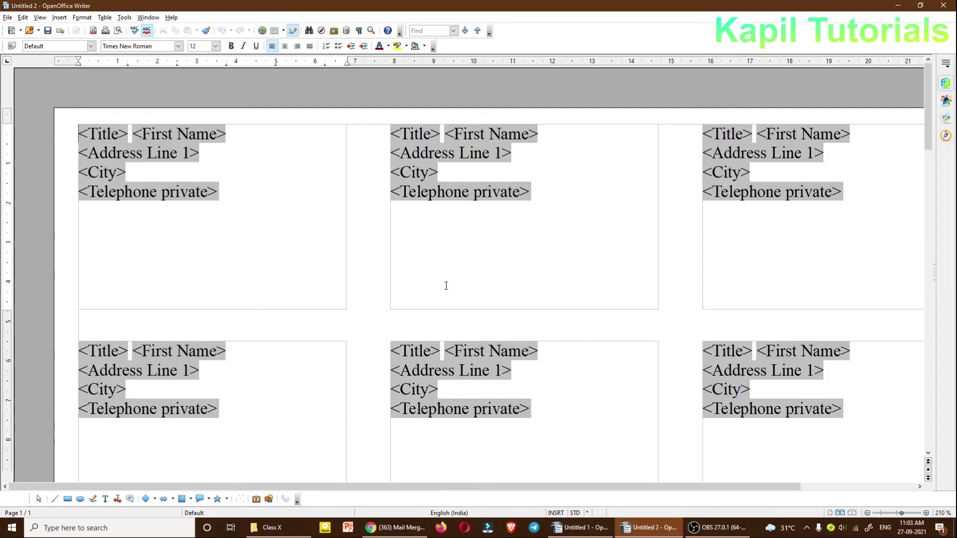
Examine the database field placeholders and the arrangement of labels across the rows and columns of the new document
drag(548, 487, 501, 492)
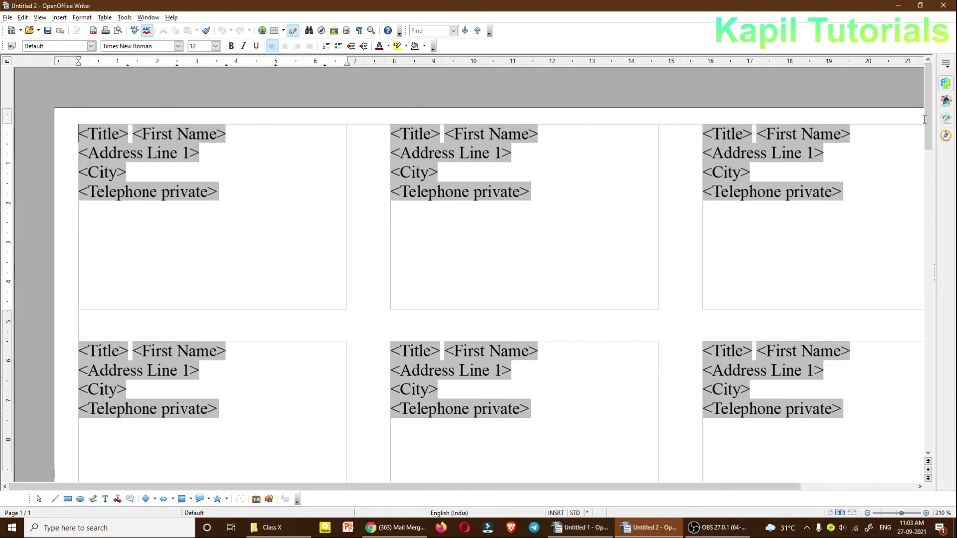
mouse_move(931, 119)
mouse_down()
mouse_move(931, 426)
mouse_move(942, 118)
mouse_up()
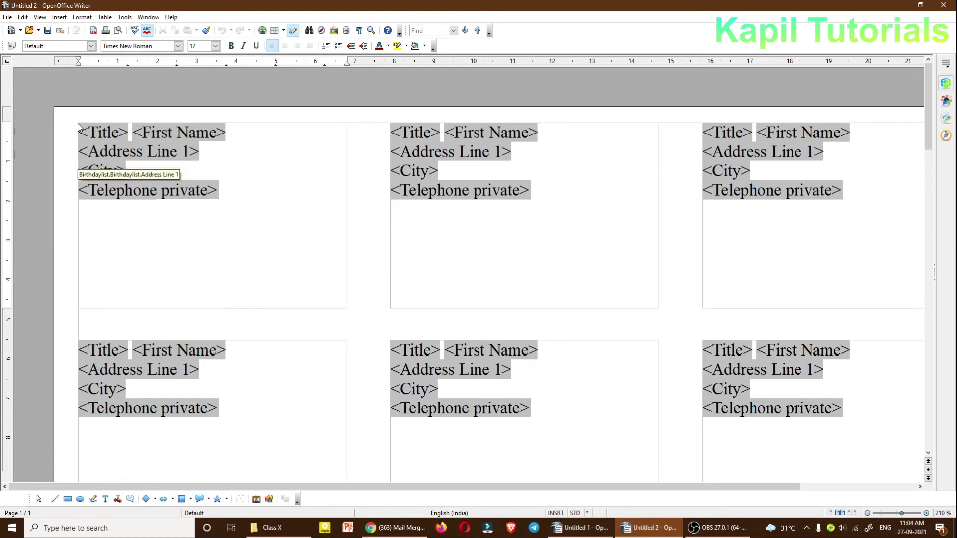
mouse_move(77, 124)
mouse_down()
mouse_move(227, 204)
mouse_move(229, 215)
mouse_up()
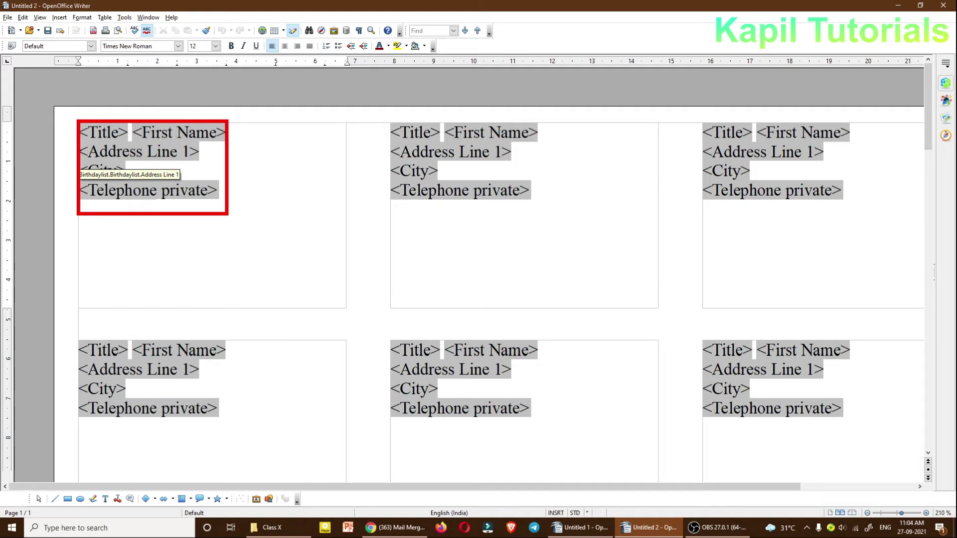
mouse_move(927, 128)
mouse_down()
mouse_move(926, 349)
mouse_move(931, 128)
mouse_up()
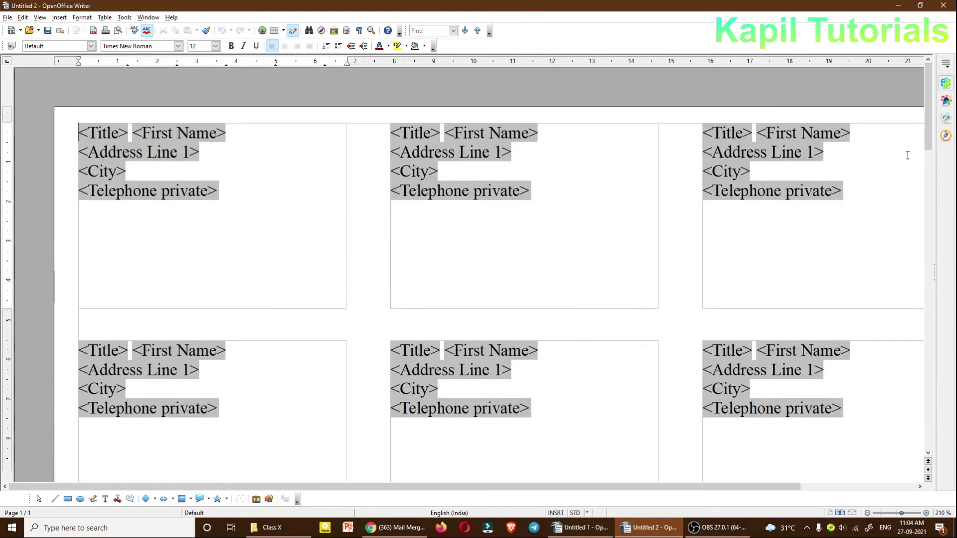
drag(644, 487, 529, 491)
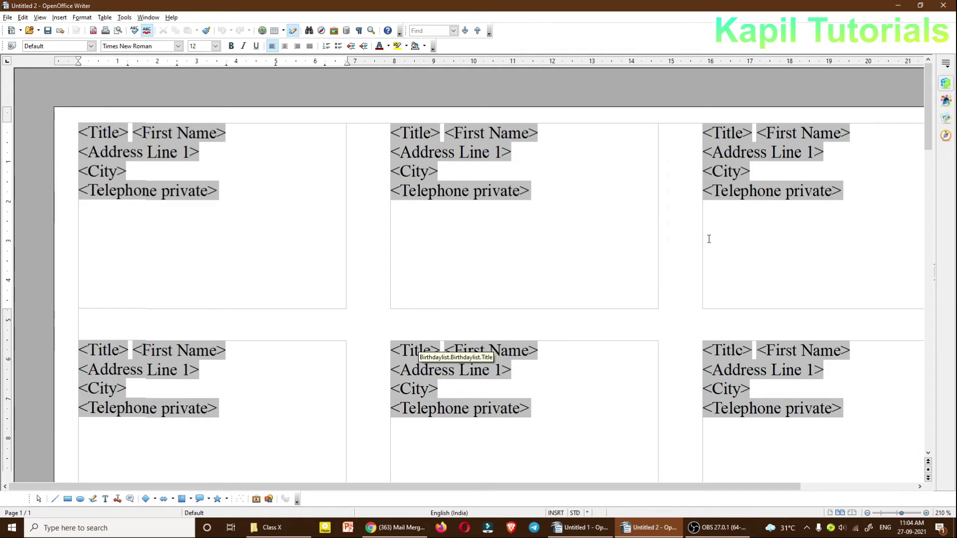
drag(411, 489, 509, 484)
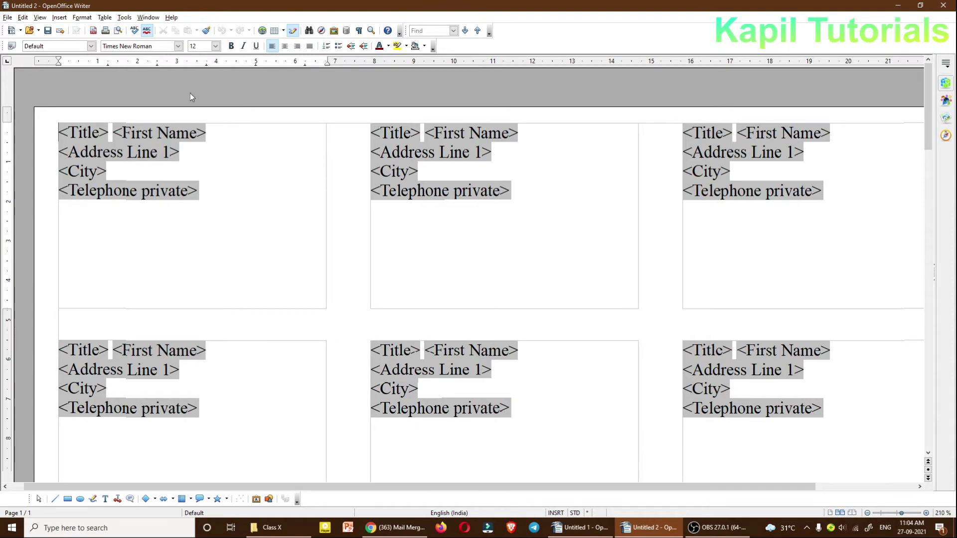
mouse_move(926, 130)
mouse_down()
mouse_move(927, 427)
mouse_move(926, 135)
mouse_up()
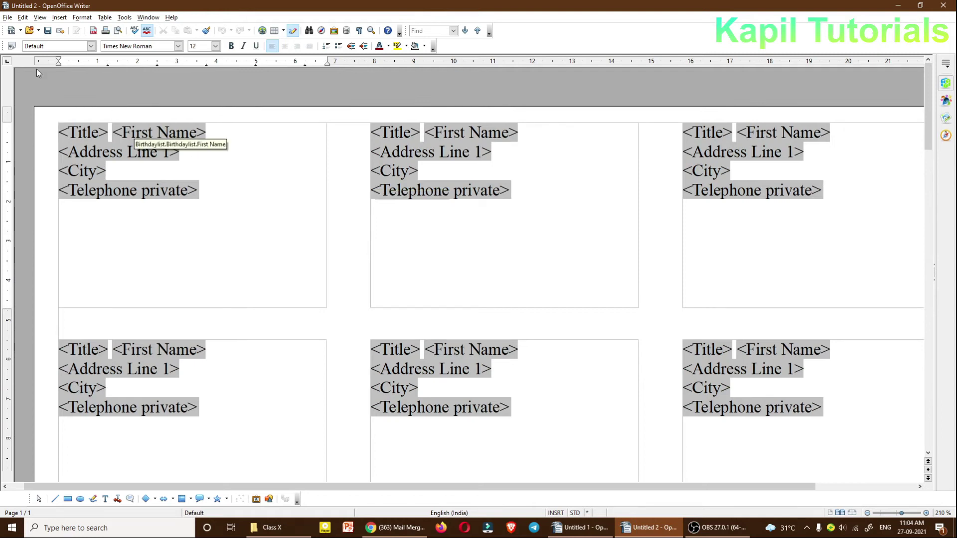
Print the labels document as a form letter with all records, choosing file output saved as a single document
click(8, 18)
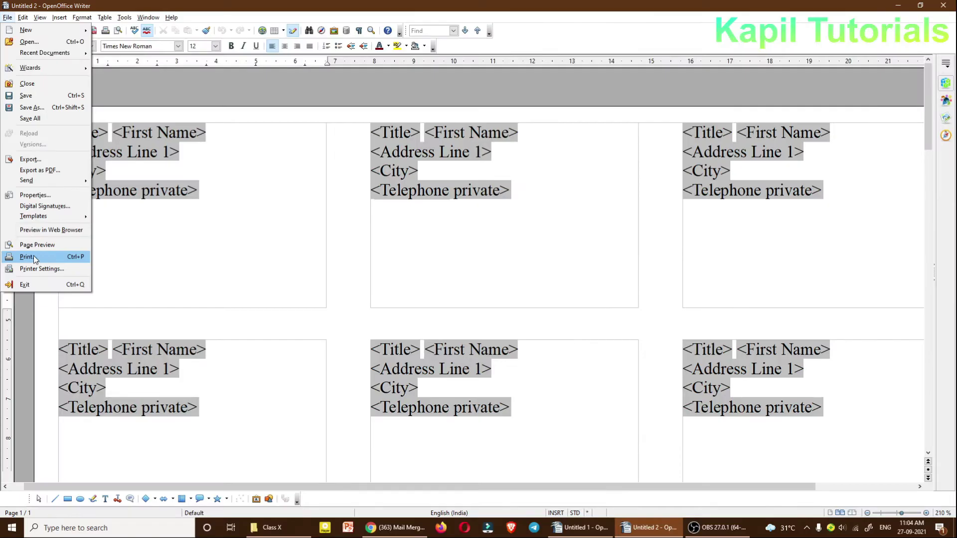
click(36, 256)
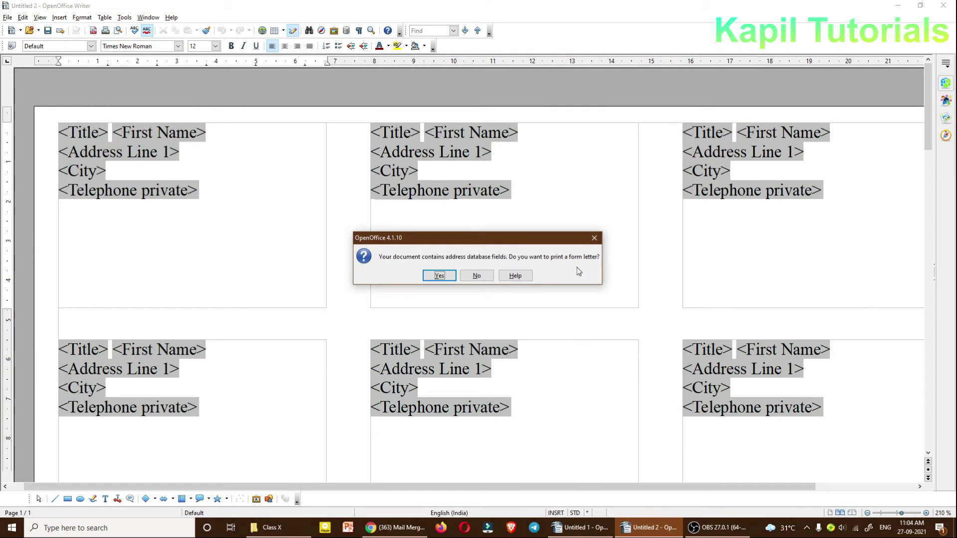
click(439, 277)
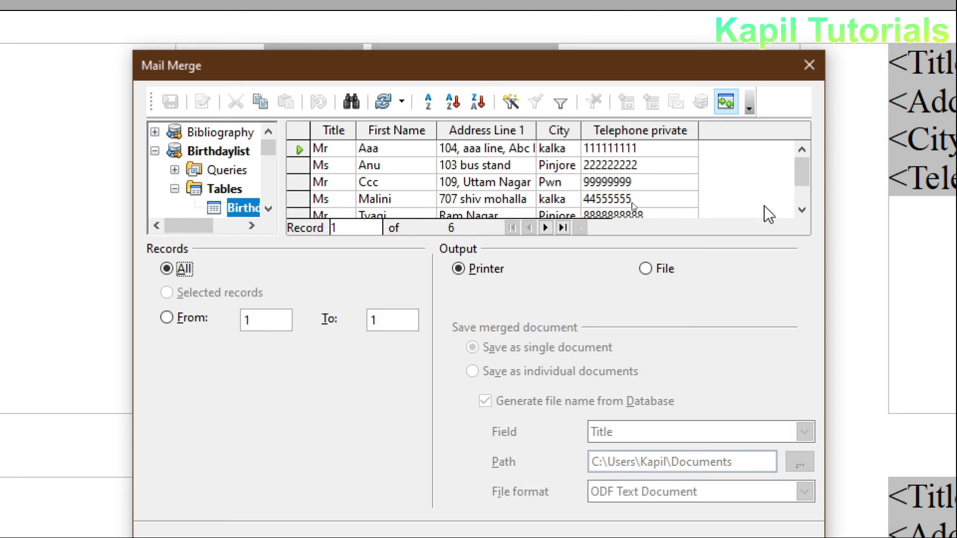
drag(803, 175, 499, 50)
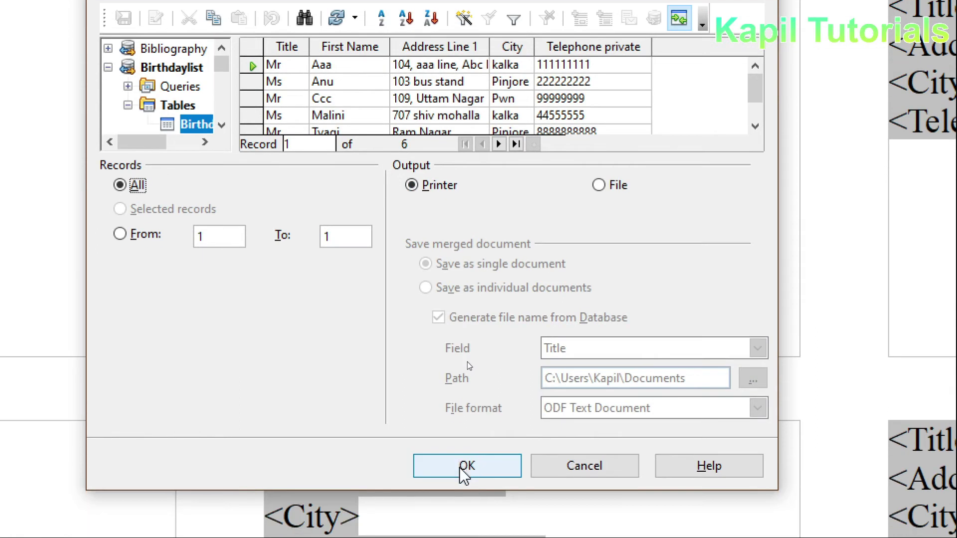
click(606, 188)
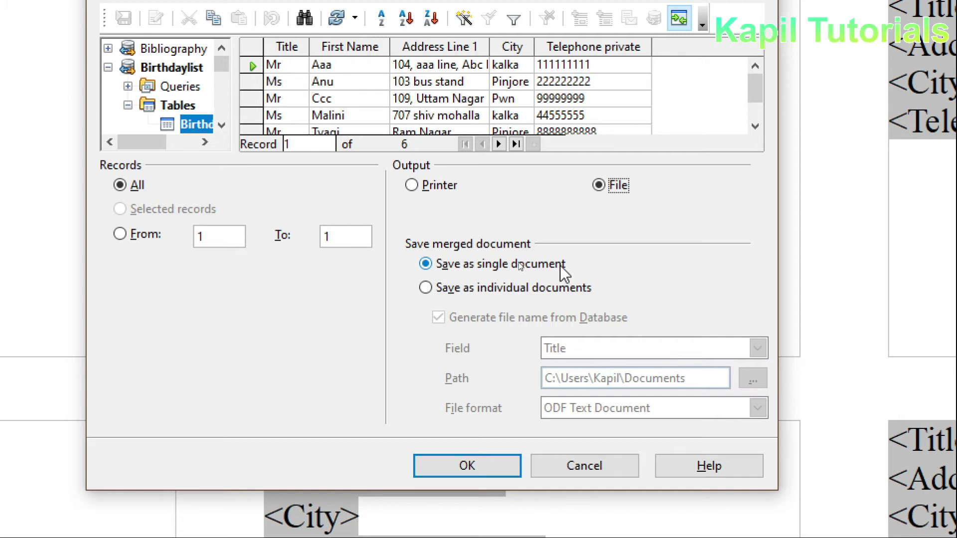
Run the mail merge and save the merged document on the Desktop as an ODF text document named labels
click(468, 469)
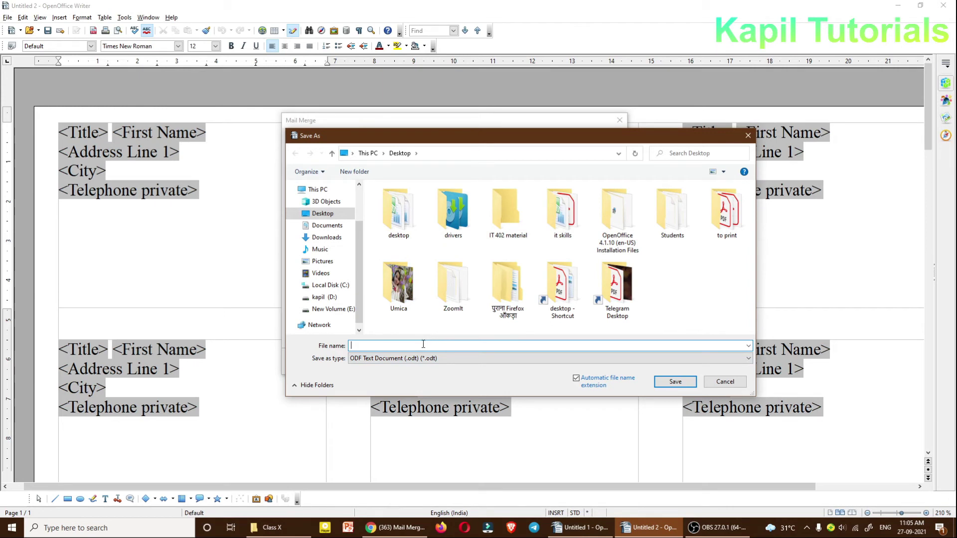
text(labels)
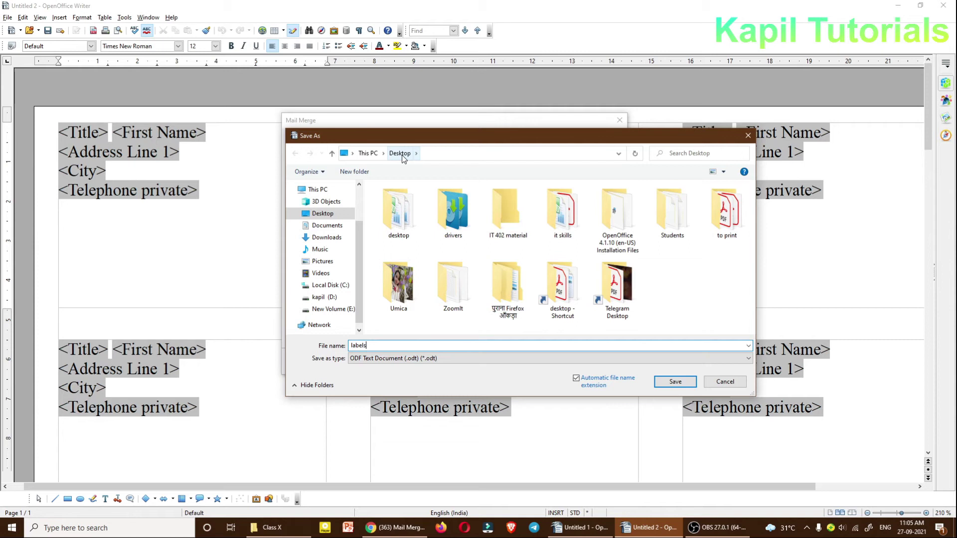
click(674, 382)
click(499, 356)
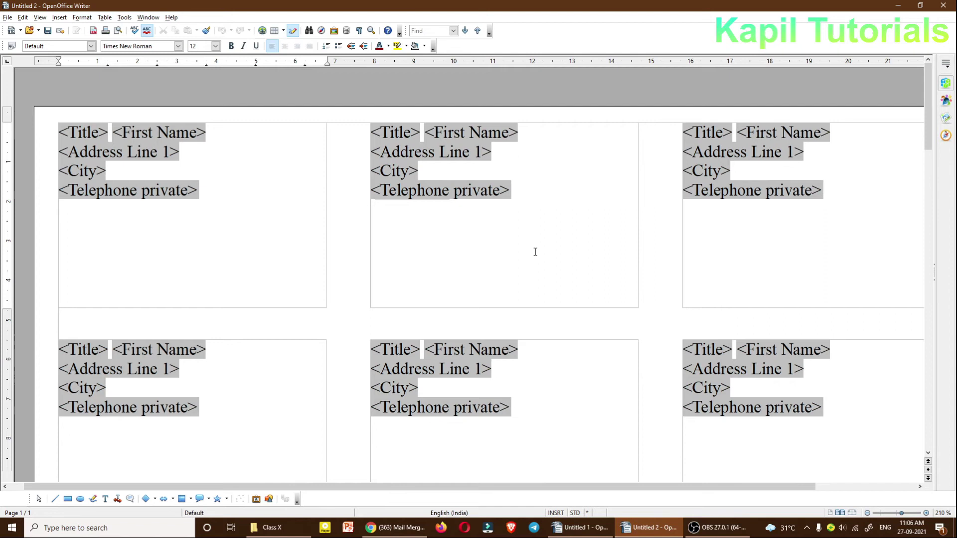
Switch to the desktop, open labels.odt and check the merged names, addresses, cities and telephone numbers on the labels
click(899, 8)
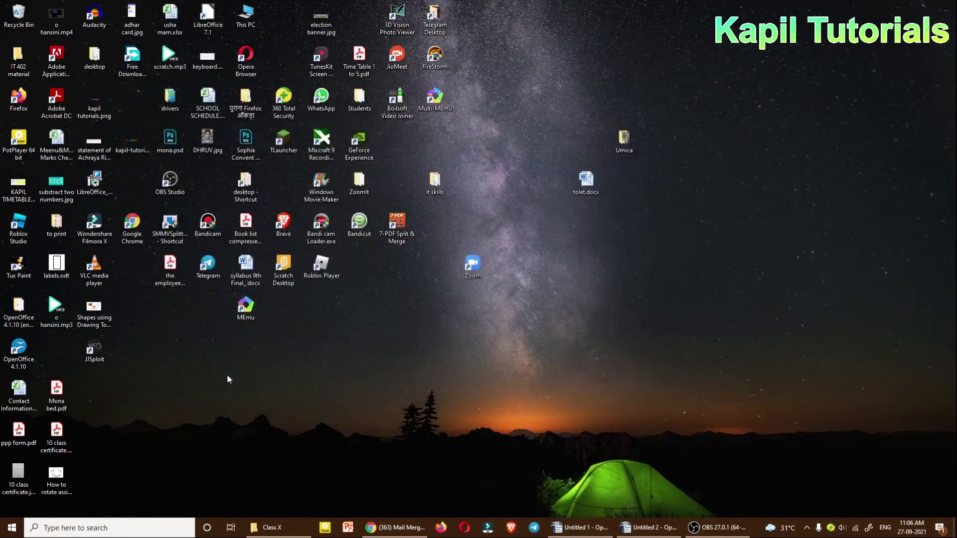
click(94, 309)
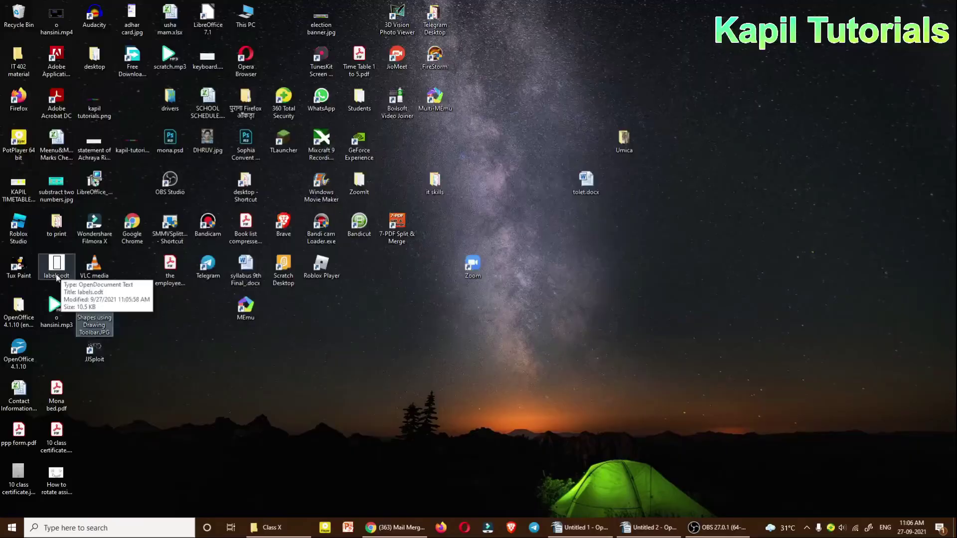
double_click(60, 265)
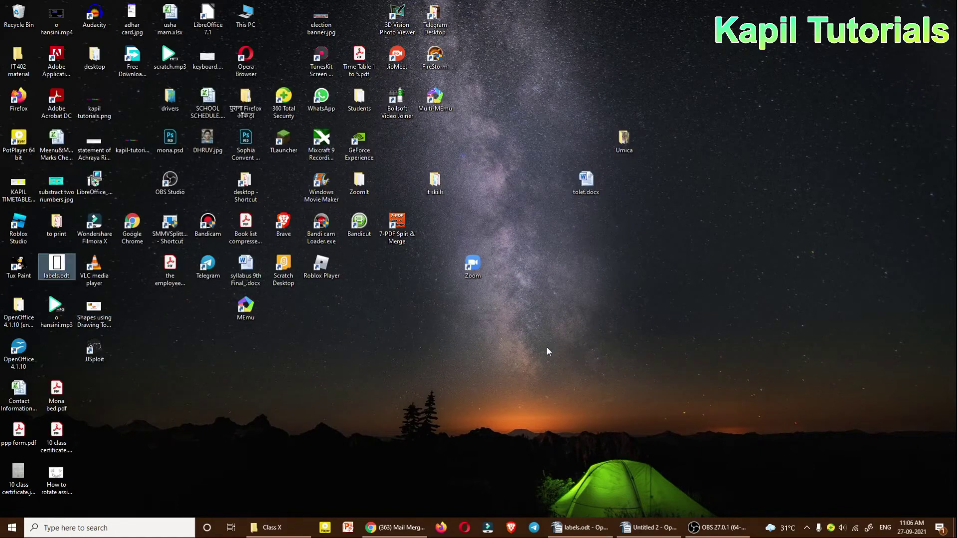
click(577, 527)
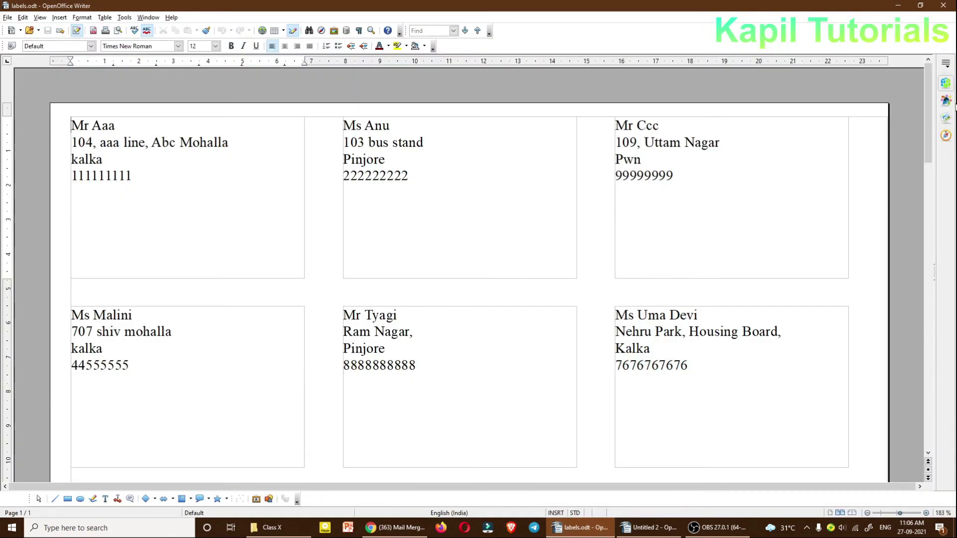
mouse_move(929, 105)
mouse_down()
mouse_move(926, 185)
mouse_move(928, 97)
mouse_up()
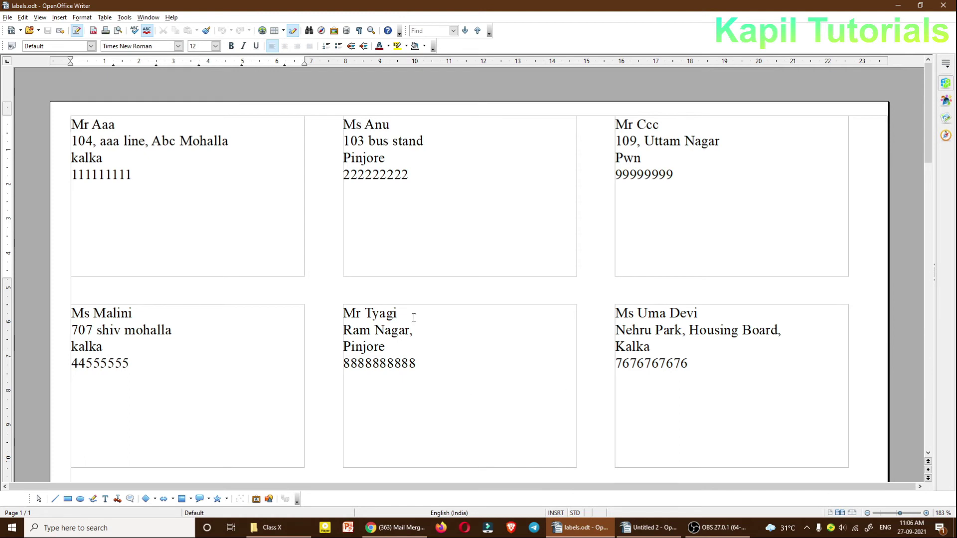
mouse_move(927, 134)
mouse_down()
mouse_move(922, 383)
mouse_move(911, 258)
mouse_move(912, 125)
mouse_move(932, 434)
mouse_move(928, 129)
mouse_up()
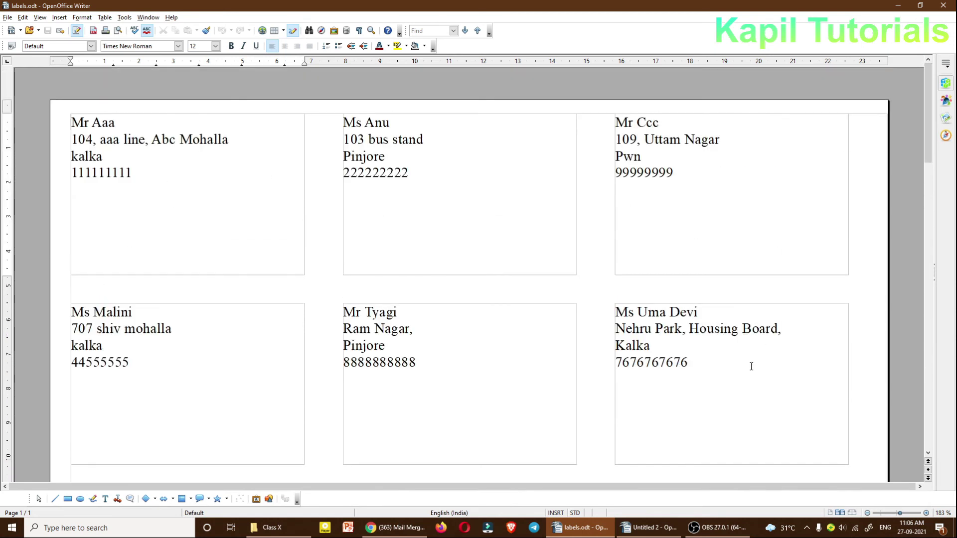